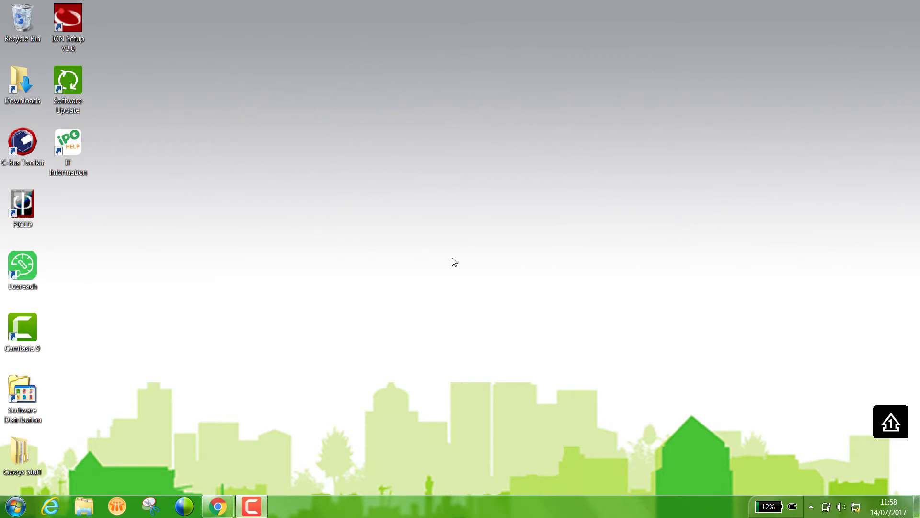
# - Open the IPv4 properties of the Local Area Connection adapter from Network and Sharing Center
pyautogui.rightClick(853, 506)
pyautogui.click(836, 495)
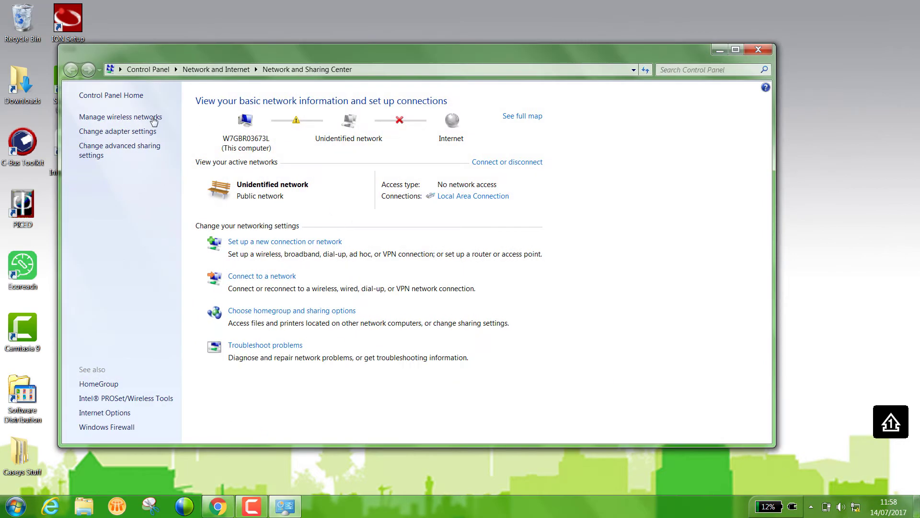
pyautogui.click(129, 132)
pyautogui.click(131, 123)
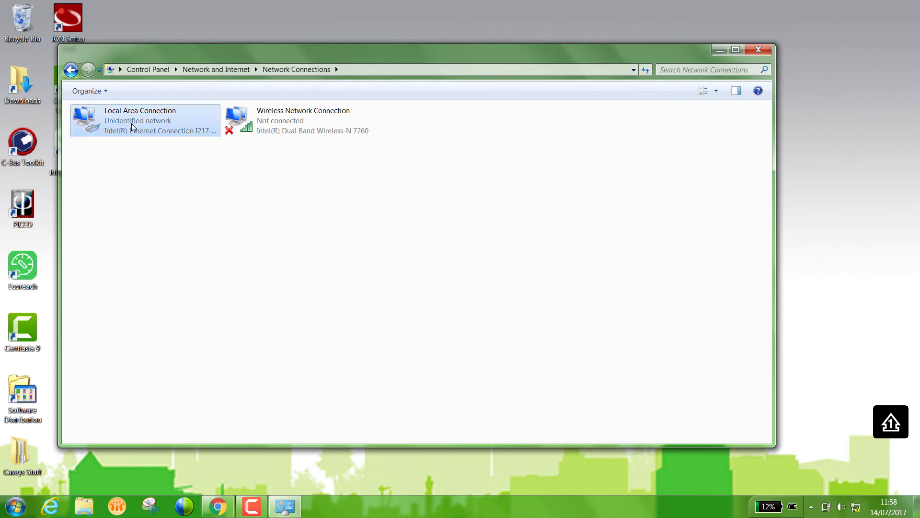
pyautogui.rightClick(131, 123)
pyautogui.click(174, 229)
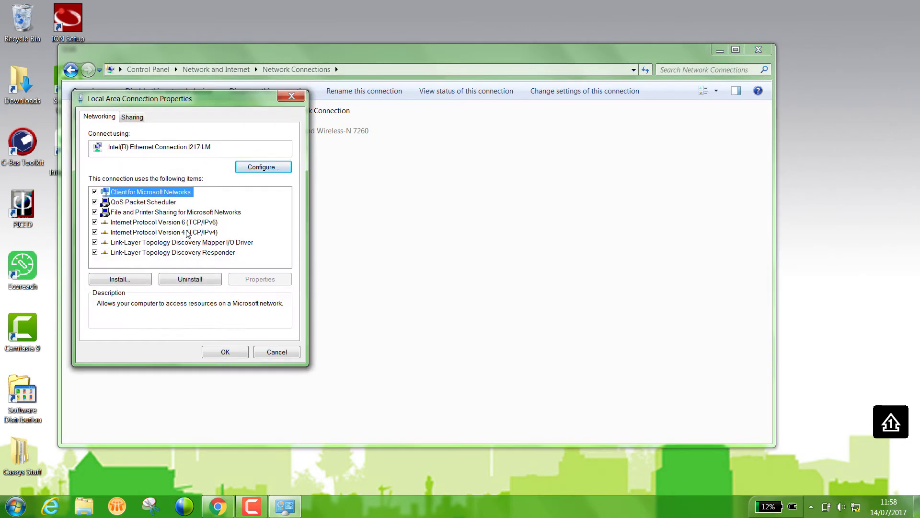
pyautogui.click(187, 232)
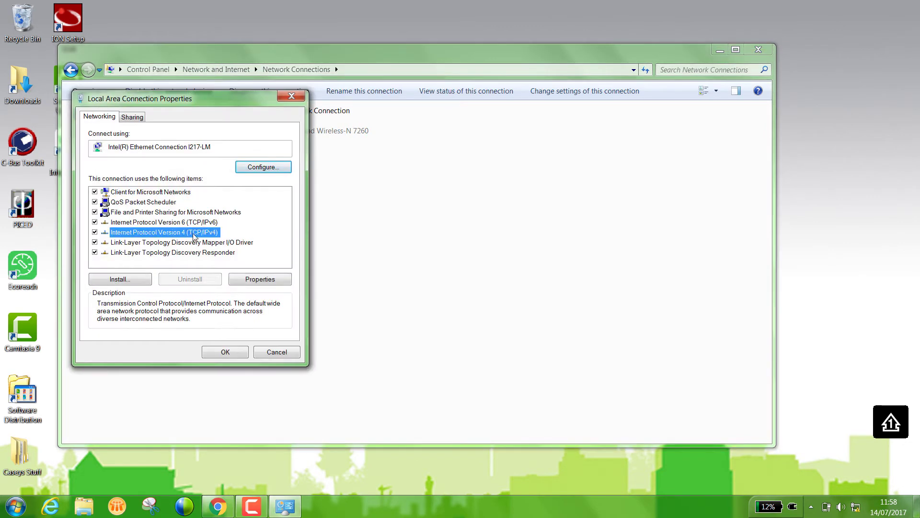
pyautogui.click(260, 280)
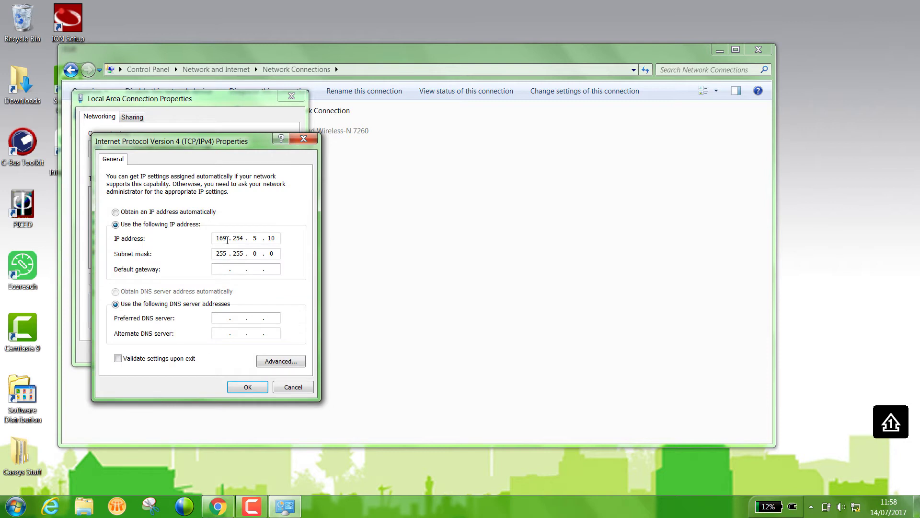
# - Change the static IP from 169.254 to 10.141.14.10, save, and close the network windows
pyautogui.moveTo(227, 240); pyautogui.dragTo(198, 239)
pyautogui.write('10')
pyautogui.moveTo(245, 238); pyautogui.dragTo(234, 239)
pyautogui.write('141')
pyautogui.click(246, 383)
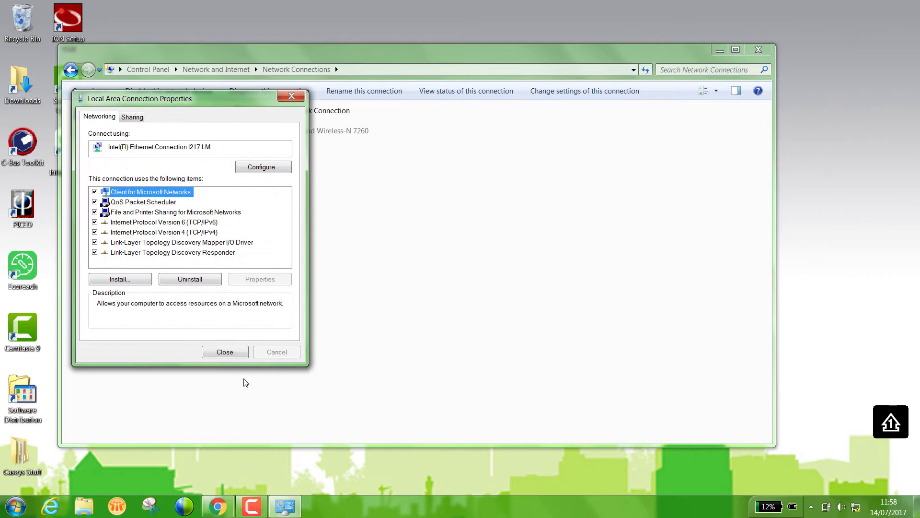
pyautogui.click(225, 351)
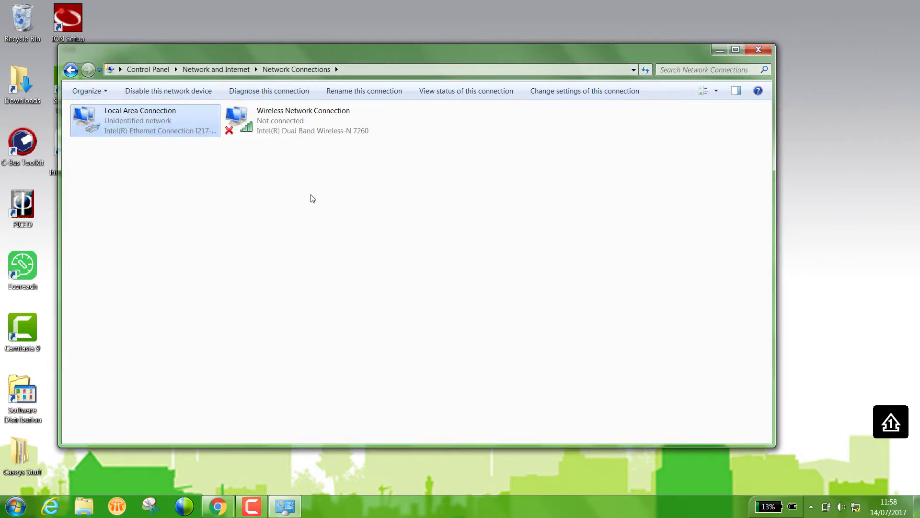
pyautogui.click(759, 50)
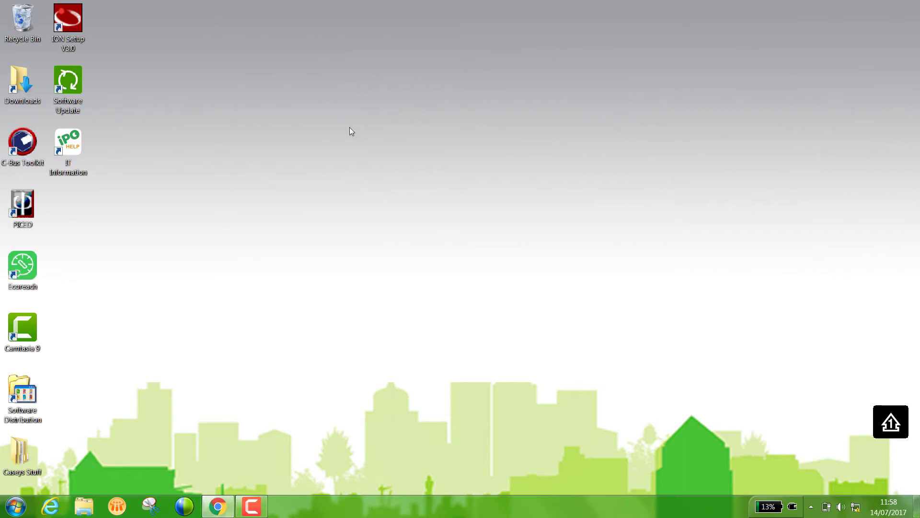
# - Ping 10.141.14.177 from Command Prompt, getting 4 of 4 replies, then close it
pyautogui.click(16, 507)
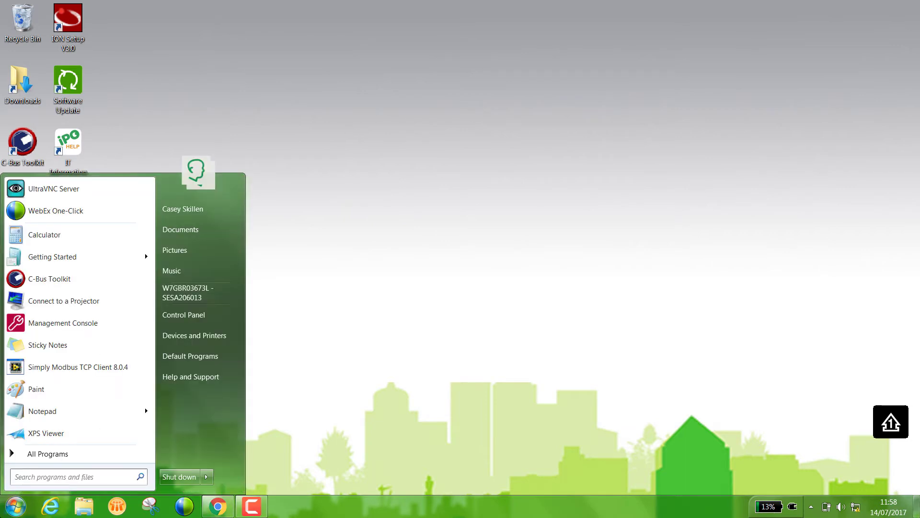
pyautogui.write('cmd')
pyautogui.press('Return')
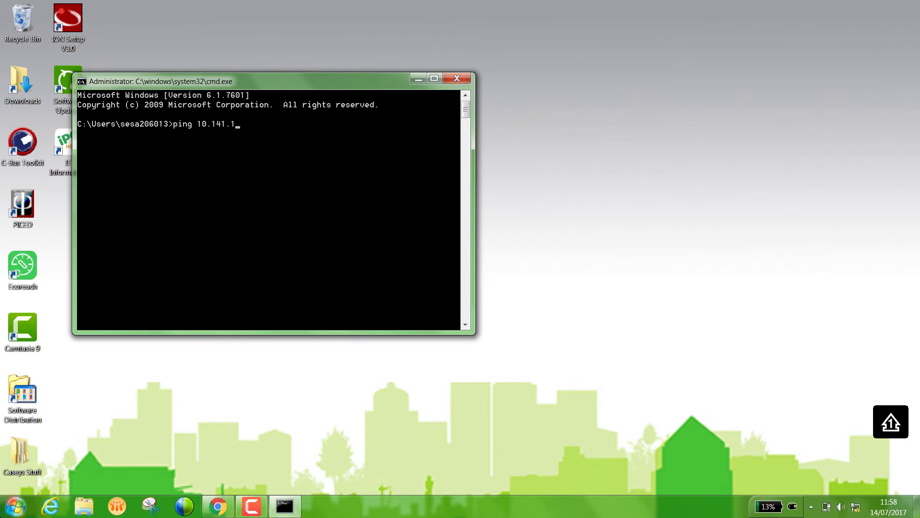
pyautogui.press('Return')
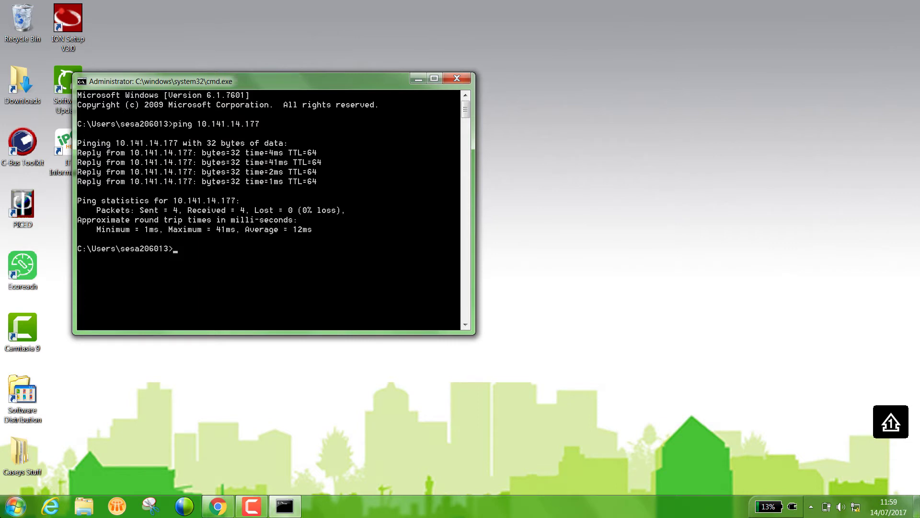
pyautogui.click(458, 79)
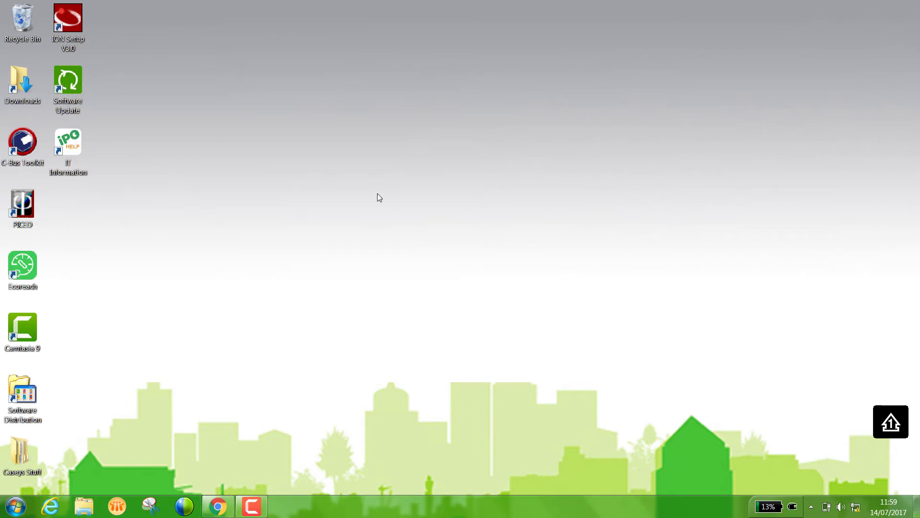
# - Load the meter's web page at 10.141.14.177 in Chrome
pyautogui.click(219, 502)
pyautogui.click(157, 30)
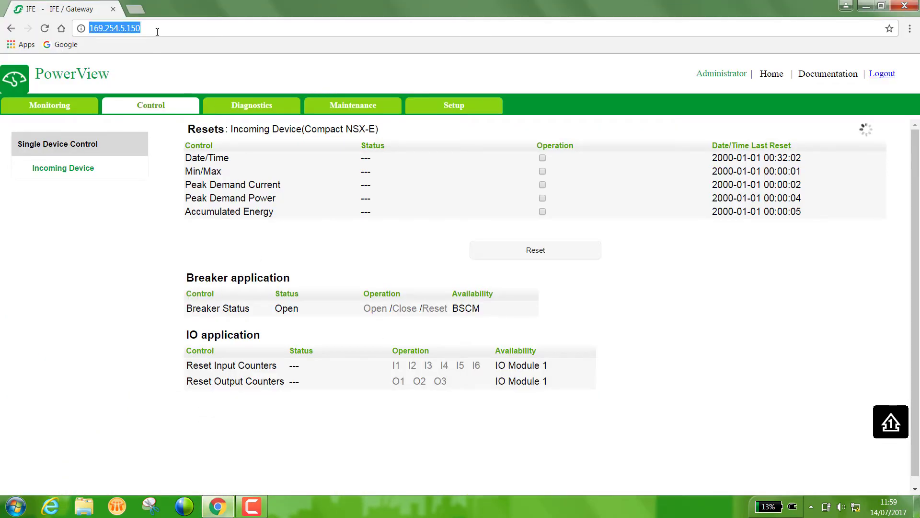
pyautogui.write('10.141.14.177')
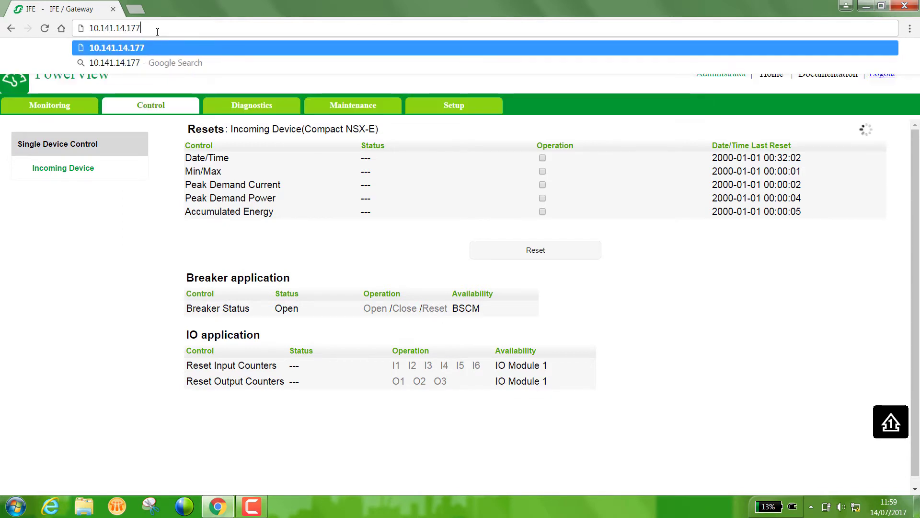
pyautogui.press('Return')
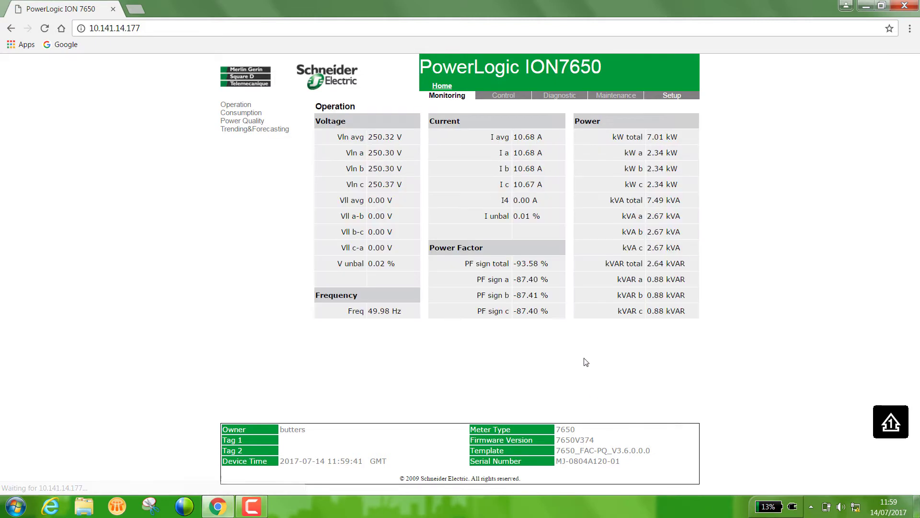
# - View the meter's Power Quality readings showing V1 THD of 4.23%, then launch ION Setup
pyautogui.rightClick(580, 356)
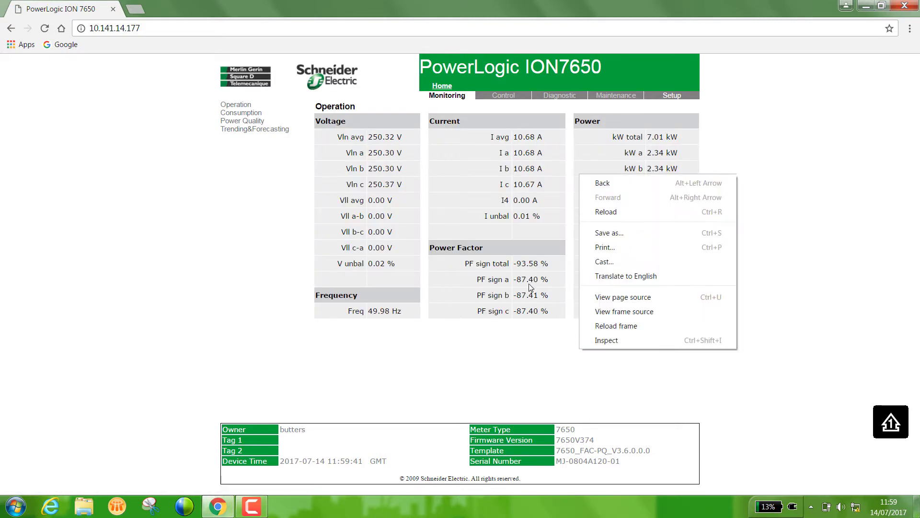
pyautogui.click(528, 283)
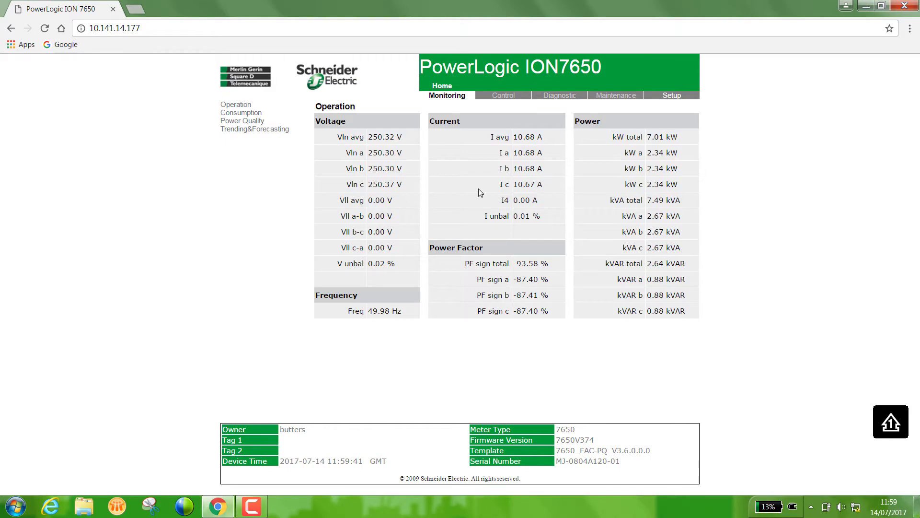
pyautogui.click(242, 123)
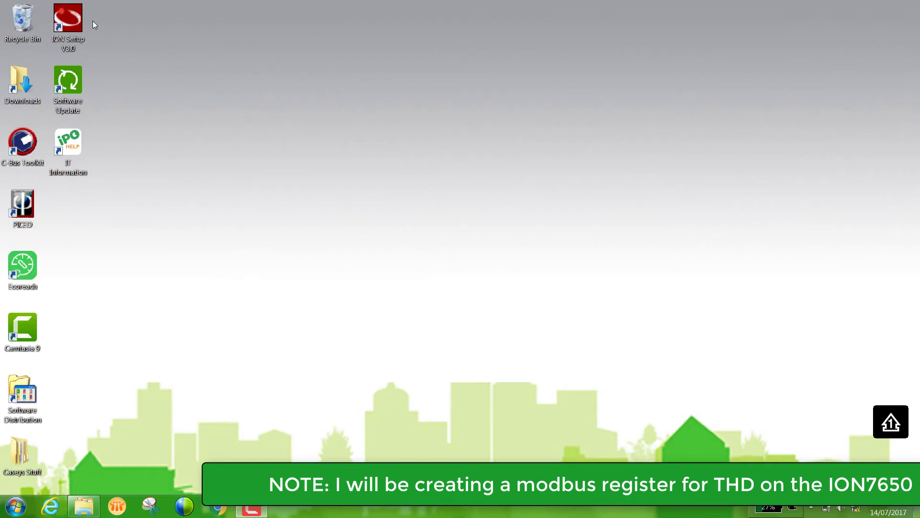
pyautogui.doubleClick(78, 18)
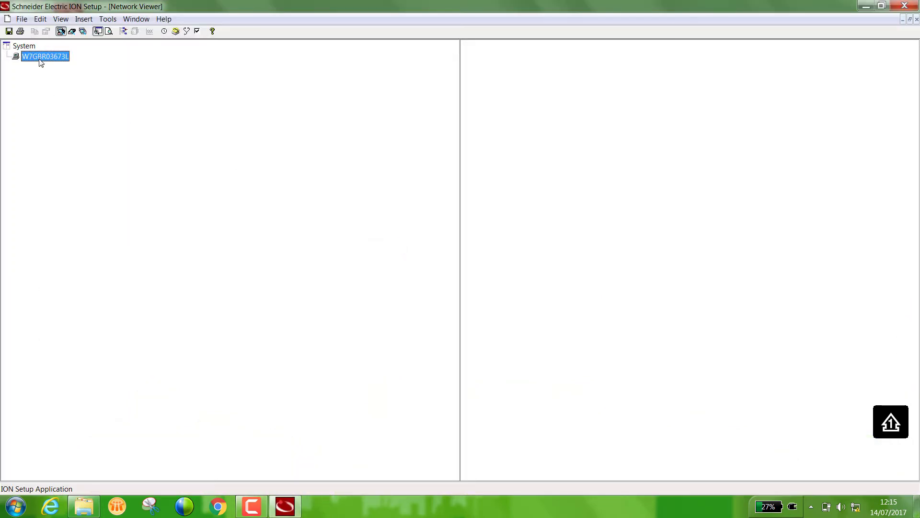
# - Insert an Ethernet site named W7GBR03673L Site 1 under the workstation node
pyautogui.rightClick(40, 59)
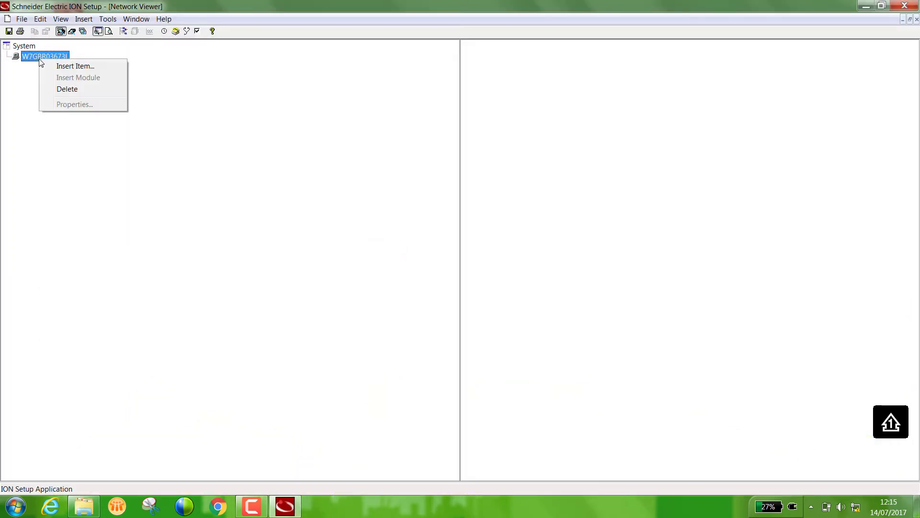
pyautogui.click(75, 67)
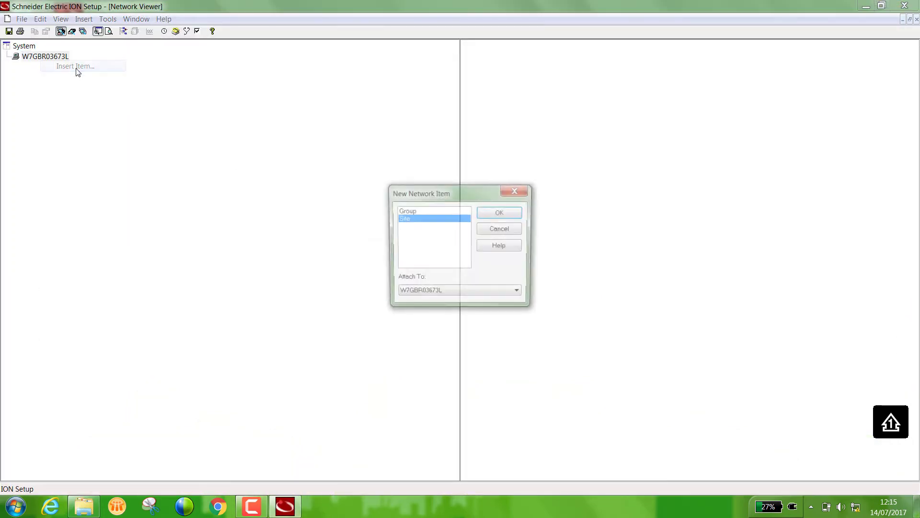
pyautogui.click(501, 213)
pyautogui.click(533, 239)
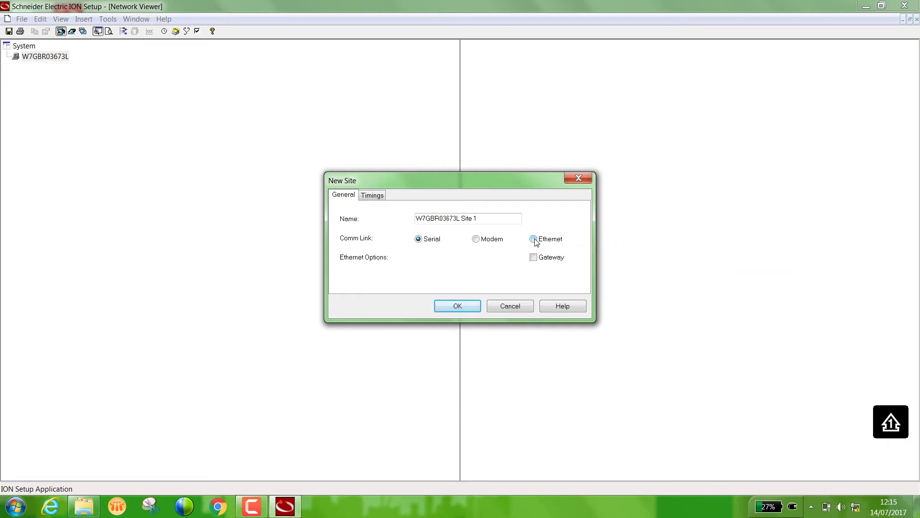
pyautogui.click(457, 306)
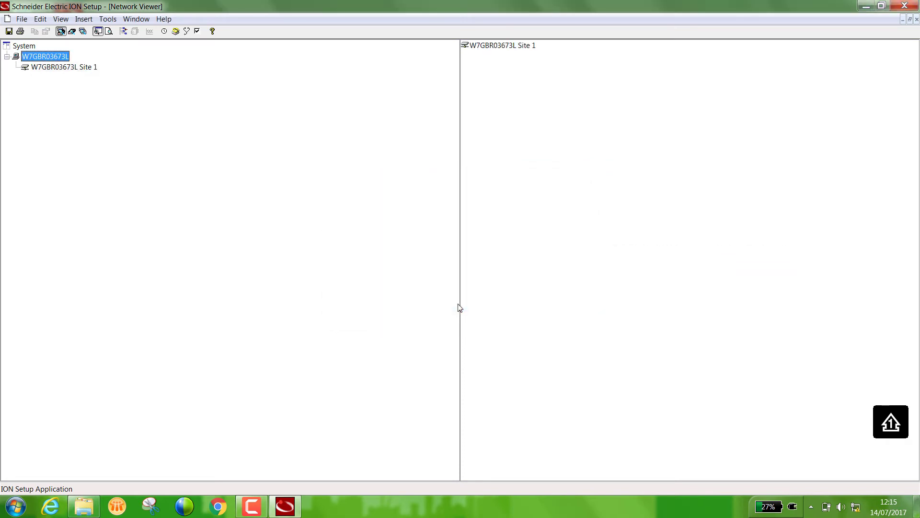
# - Insert a device of type ION7650 Power Meter under Site 1 and rename it ION7650
pyautogui.rightClick(84, 70)
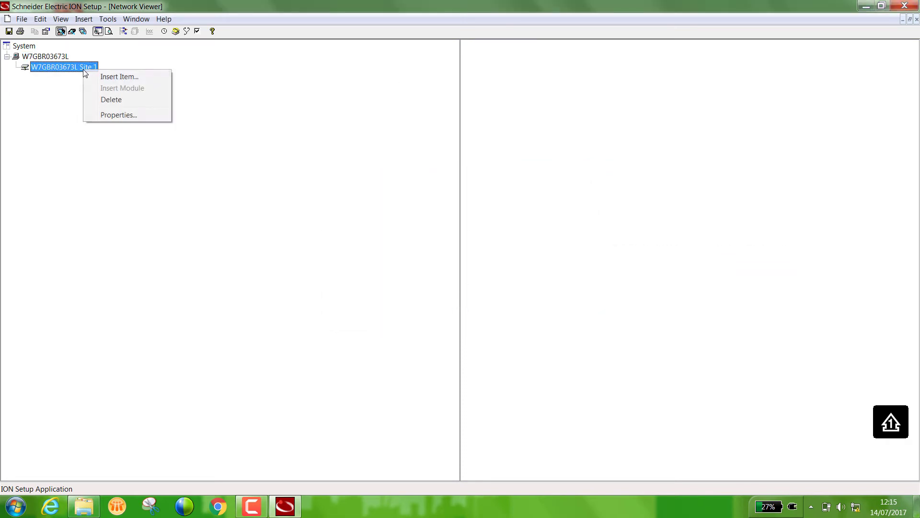
pyautogui.click(137, 77)
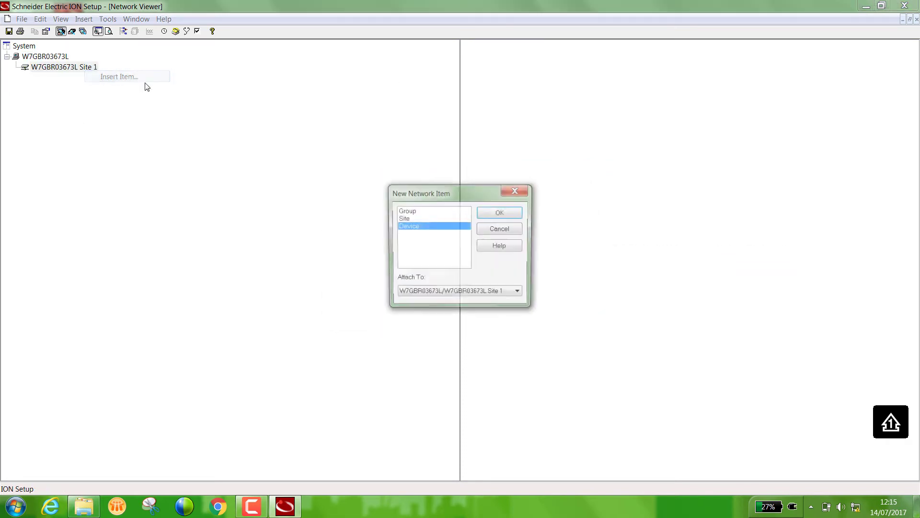
pyautogui.click(500, 213)
pyautogui.click(459, 237)
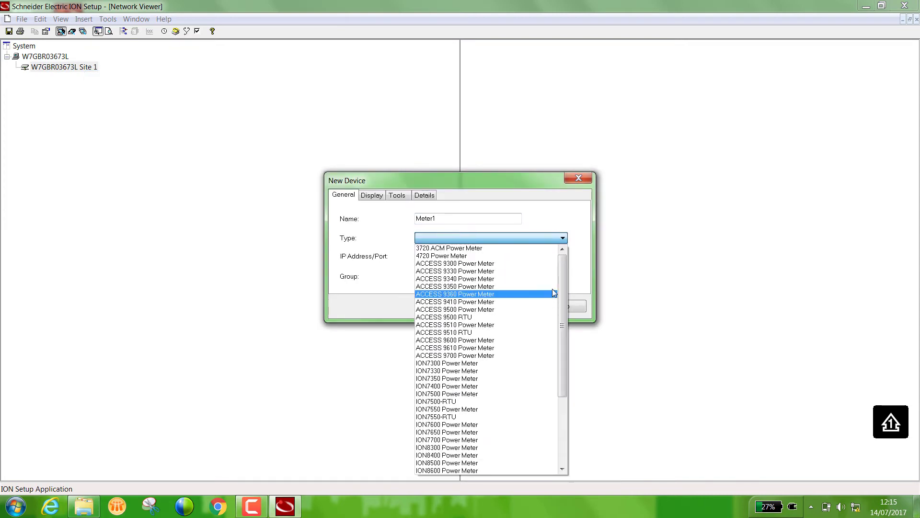
pyautogui.moveTo(556, 288); pyautogui.dragTo(557, 369)
pyautogui.click(445, 324)
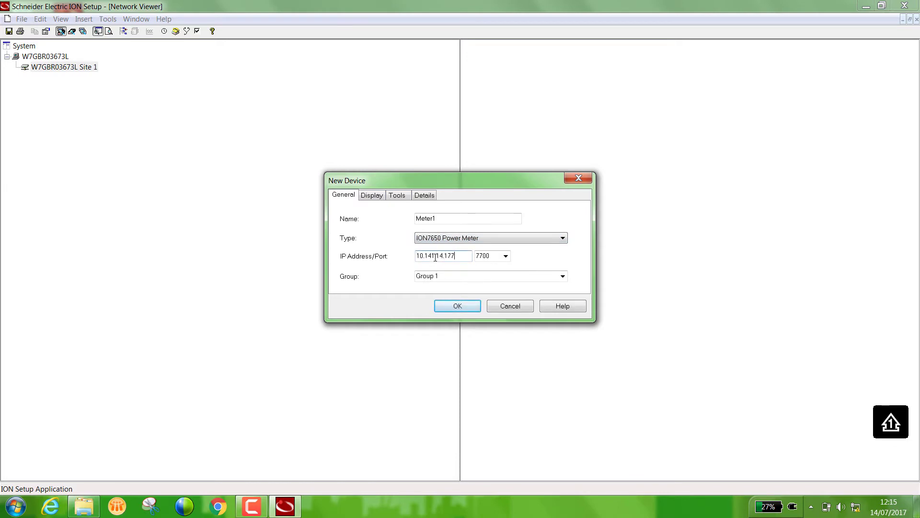
pyautogui.moveTo(457, 219); pyautogui.dragTo(390, 220)
pyautogui.write('ION7650')
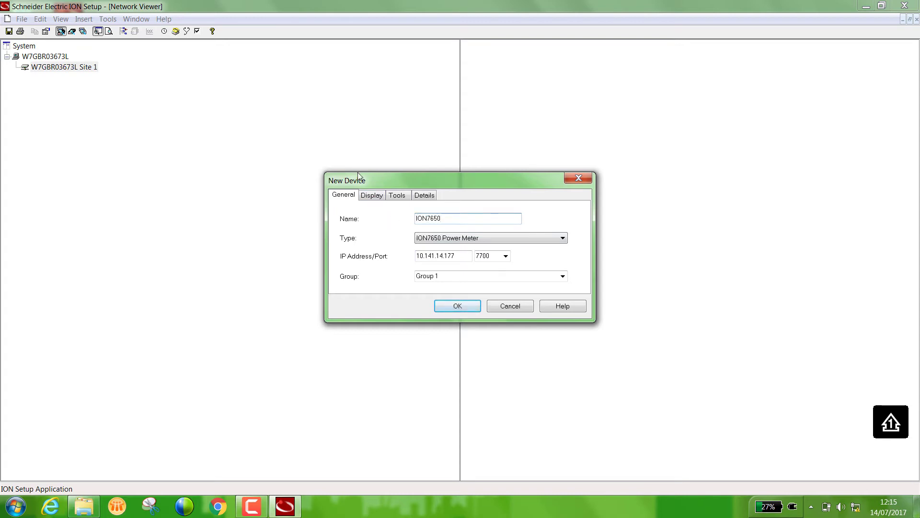
# - Keep port 7700 for the meter at 10.141.14.177 and confirm adding it
pyautogui.click(372, 194)
pyautogui.click(397, 195)
pyautogui.click(425, 195)
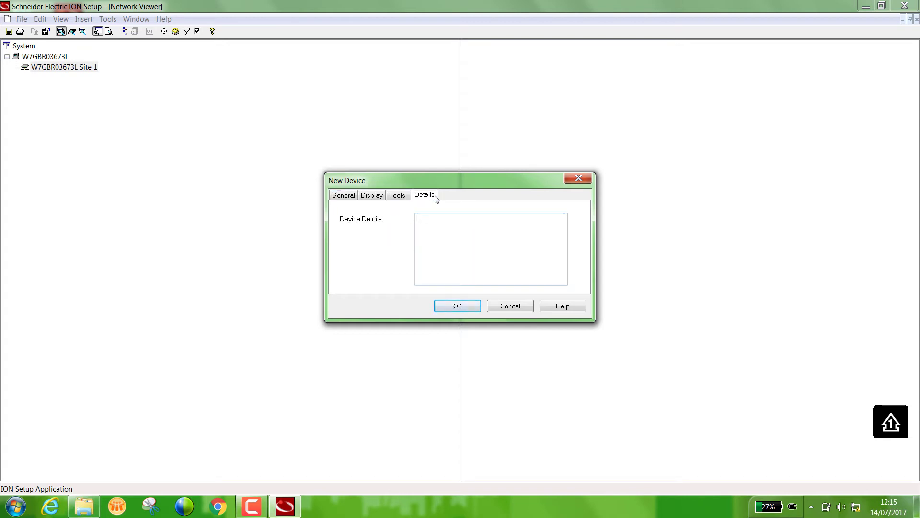
pyautogui.click(343, 195)
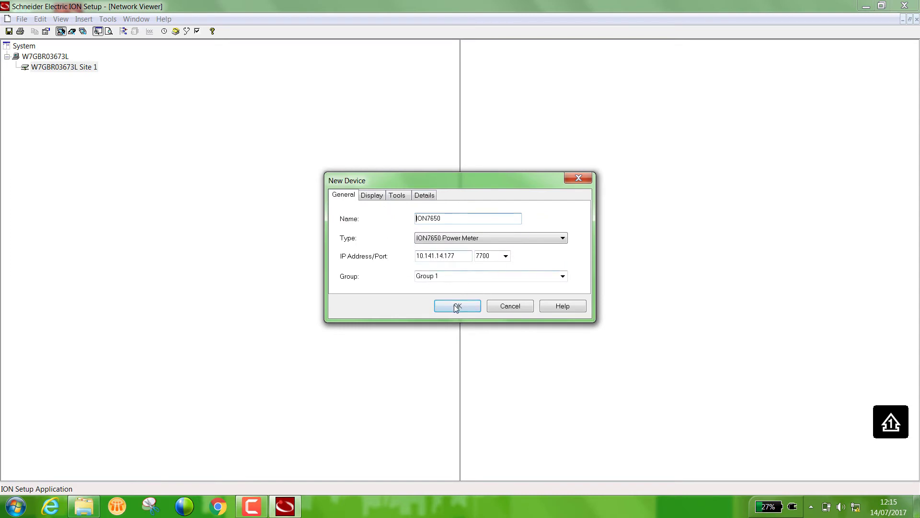
pyautogui.click(505, 255)
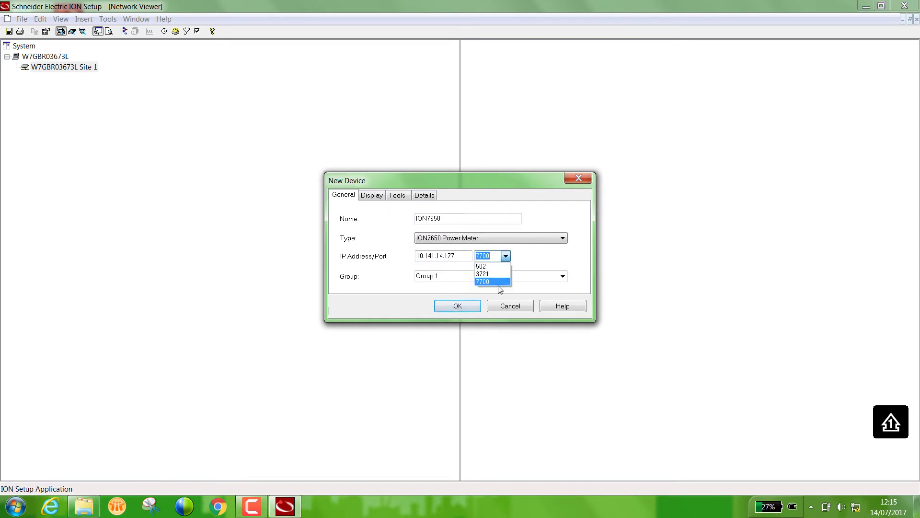
pyautogui.click(498, 283)
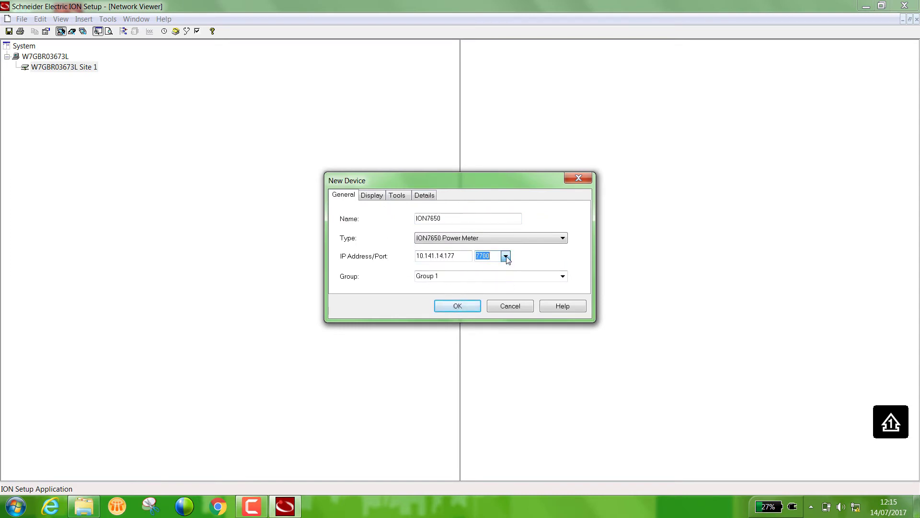
pyautogui.click(462, 305)
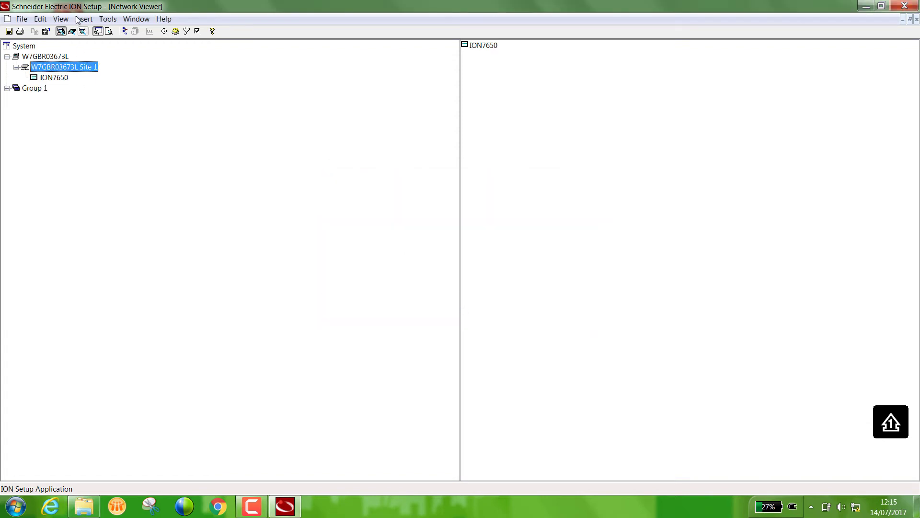
# - Open the ION7650's RealTime data screen and check its Energy and Volts, Amps and Power tabs
pyautogui.click(61, 18)
pyautogui.click(82, 82)
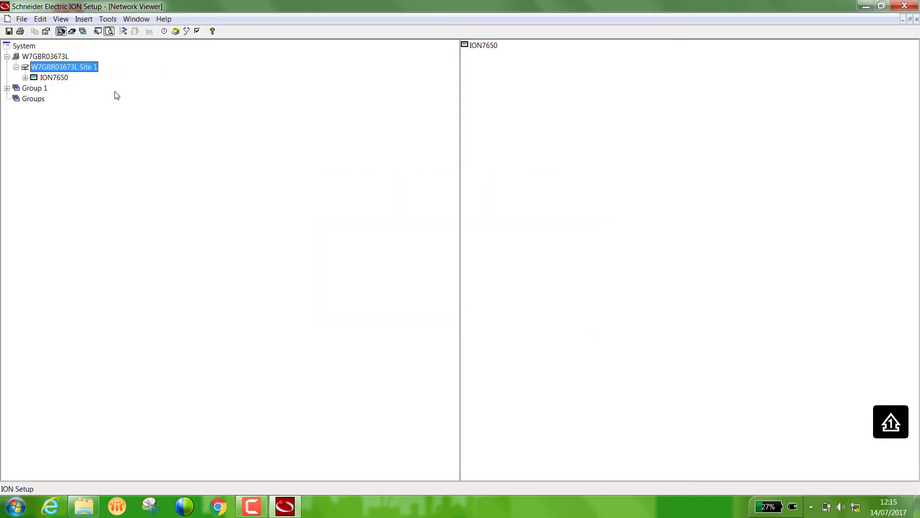
pyautogui.click(64, 79)
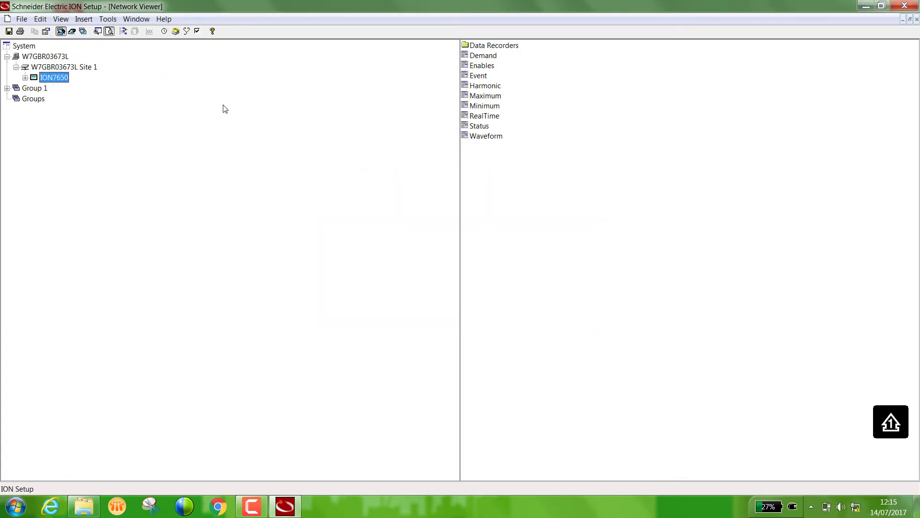
pyautogui.doubleClick(486, 117)
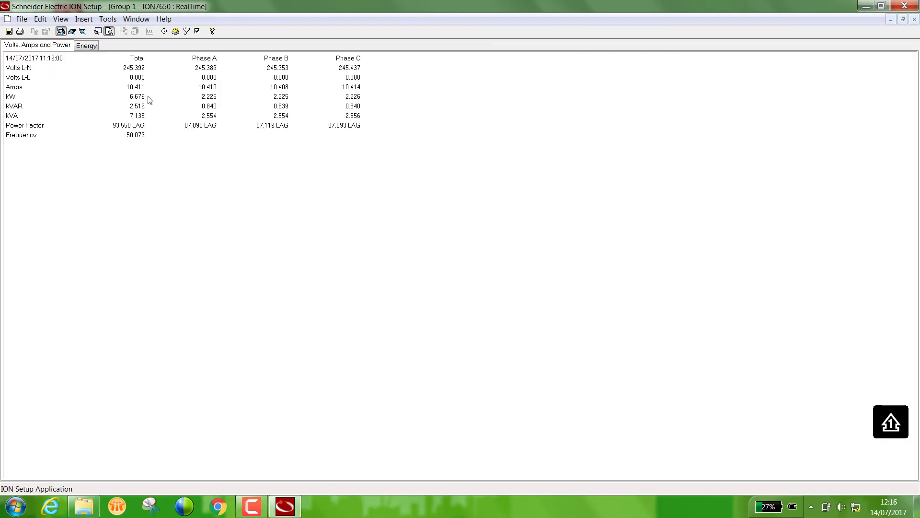
pyautogui.click(87, 46)
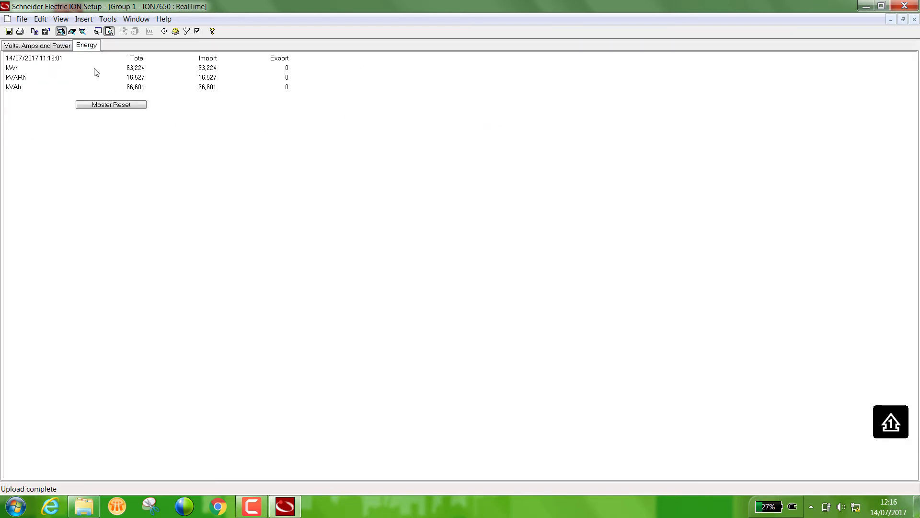
pyautogui.click(45, 47)
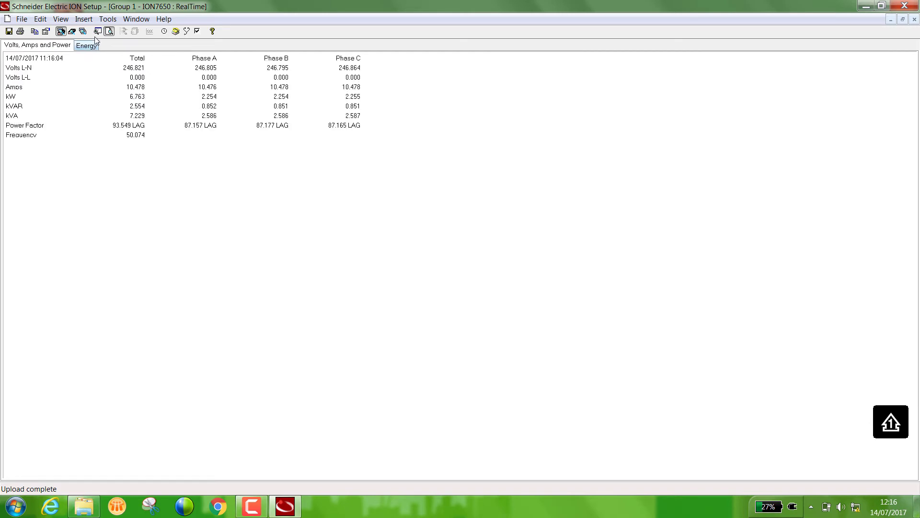
# - In Setup Assistant, edit Modbus map 0 under Communications > 3rd Party Protocols, entering the meter password
pyautogui.click(59, 19)
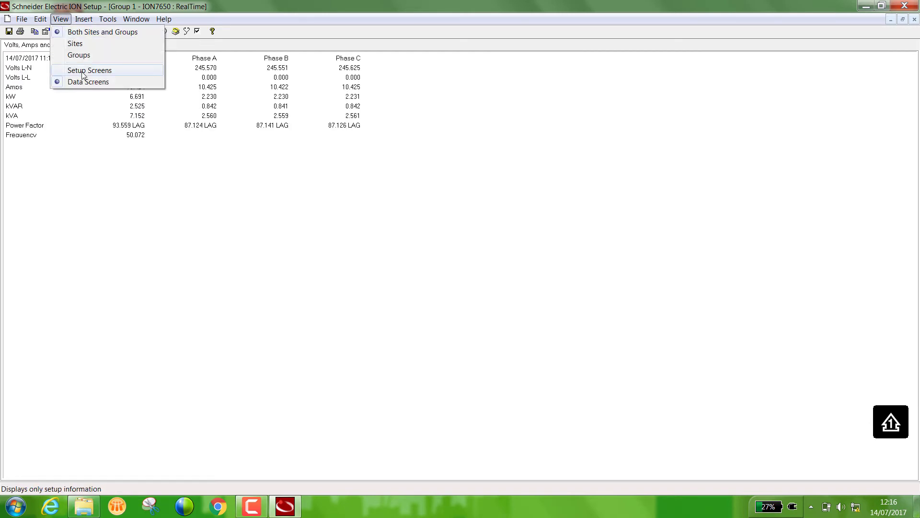
pyautogui.click(81, 70)
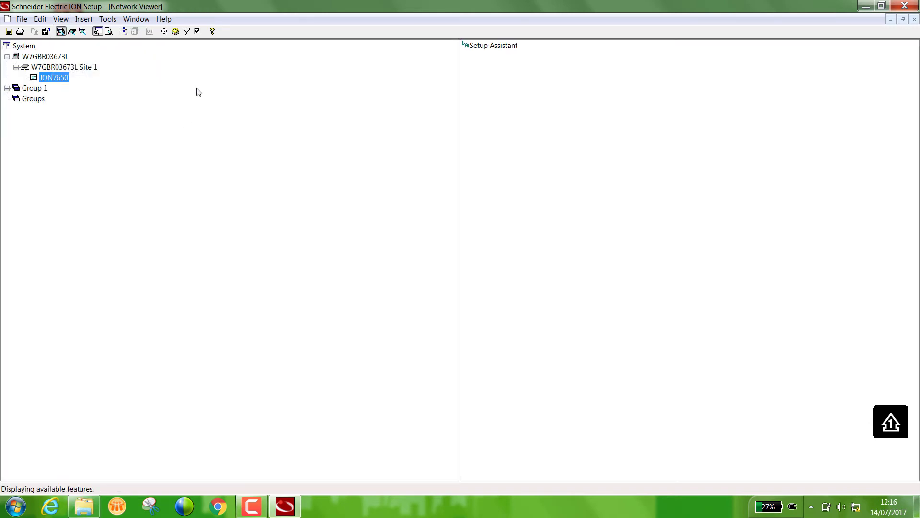
pyautogui.doubleClick(492, 47)
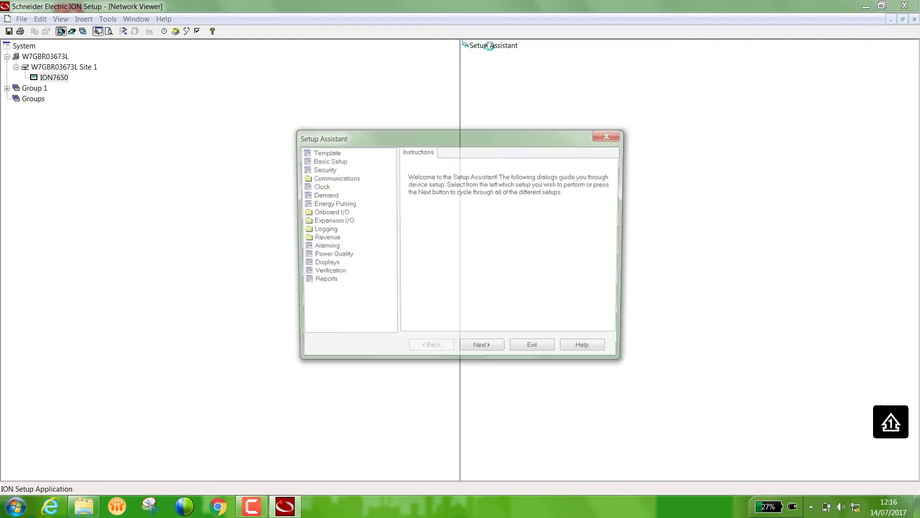
pyautogui.click(334, 178)
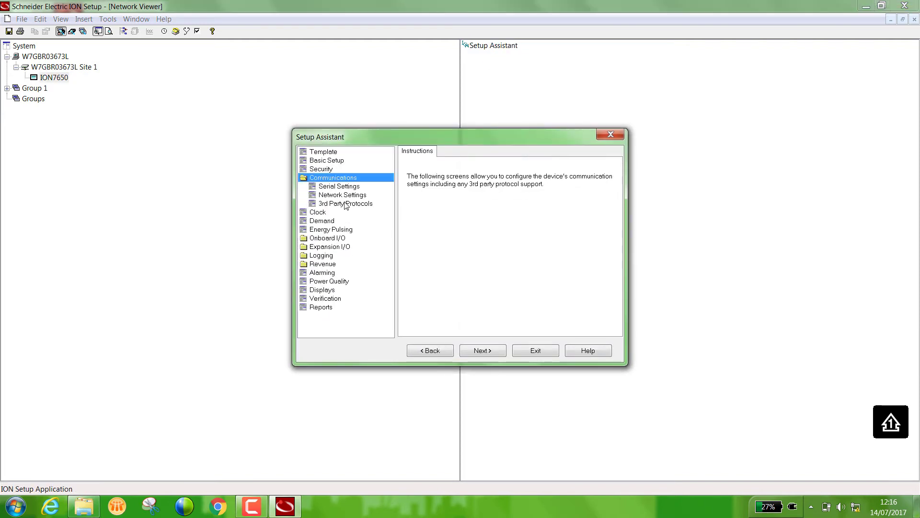
pyautogui.click(345, 204)
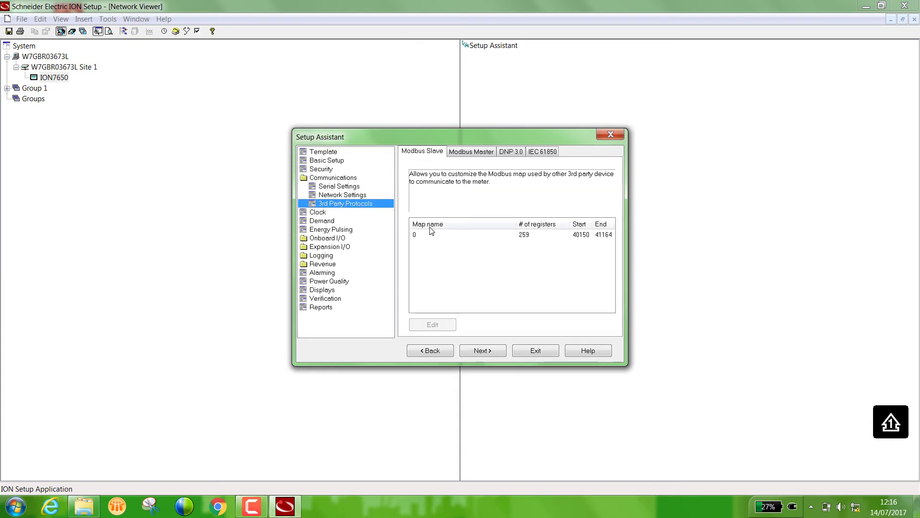
pyautogui.click(463, 235)
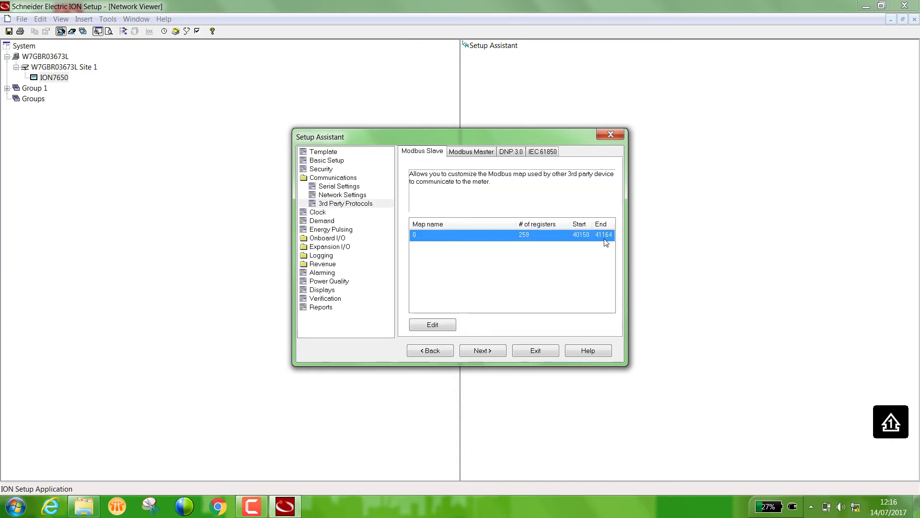
pyautogui.click(433, 325)
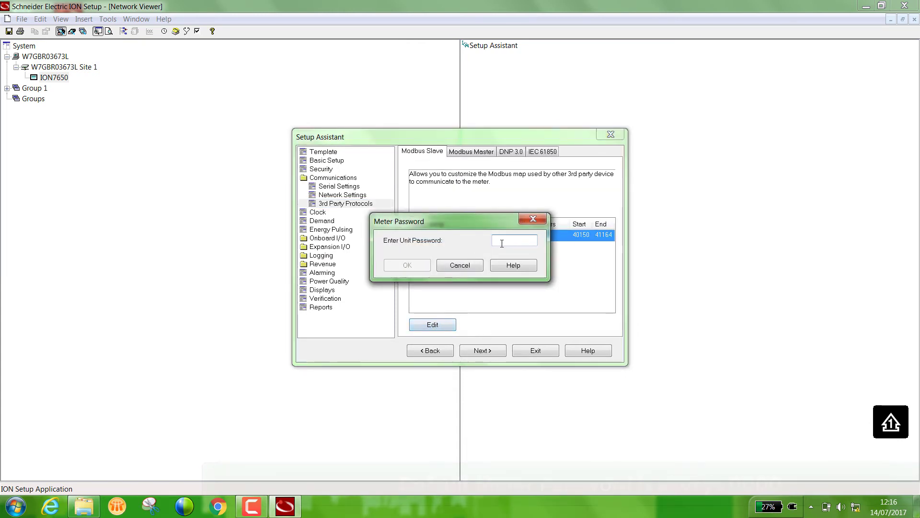
pyautogui.write('0000')
pyautogui.click(420, 264)
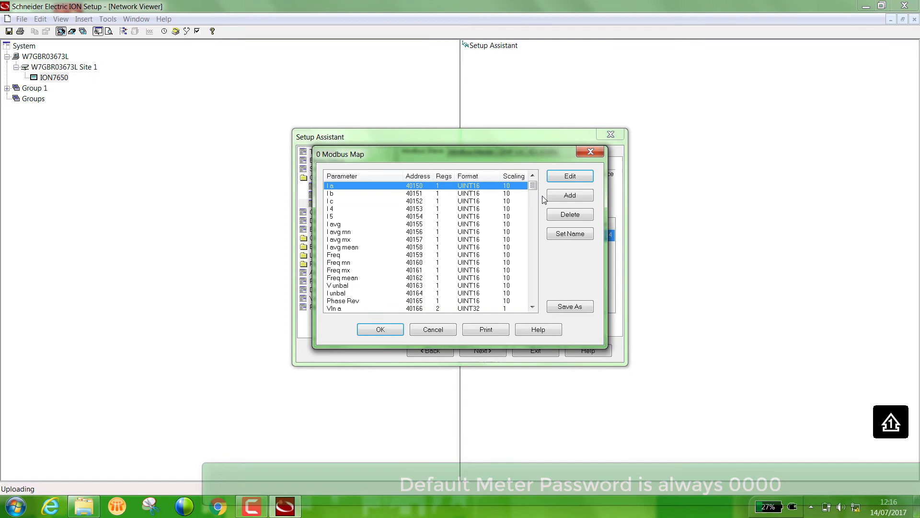
# - Scroll to the end of the Modbus map list and open the I a register (40150) settings
pyautogui.moveTo(535, 188); pyautogui.dragTo(527, 304)
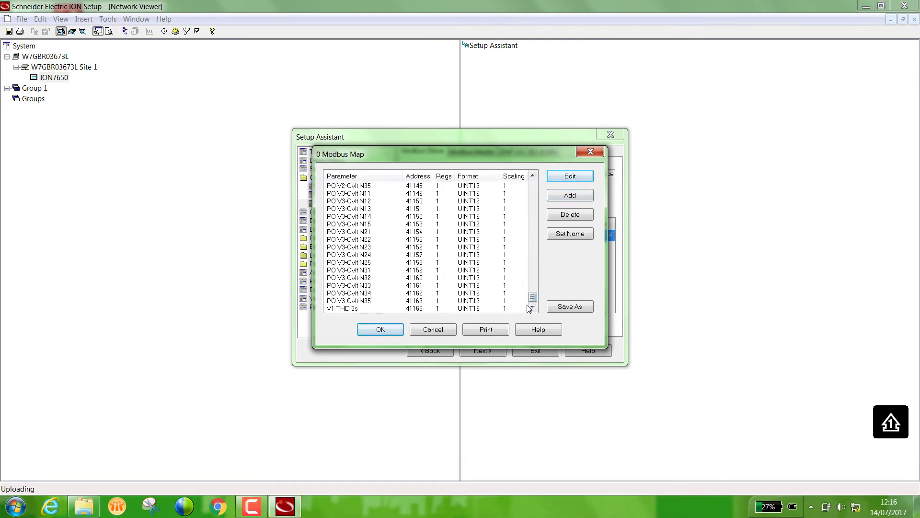
pyautogui.click(570, 176)
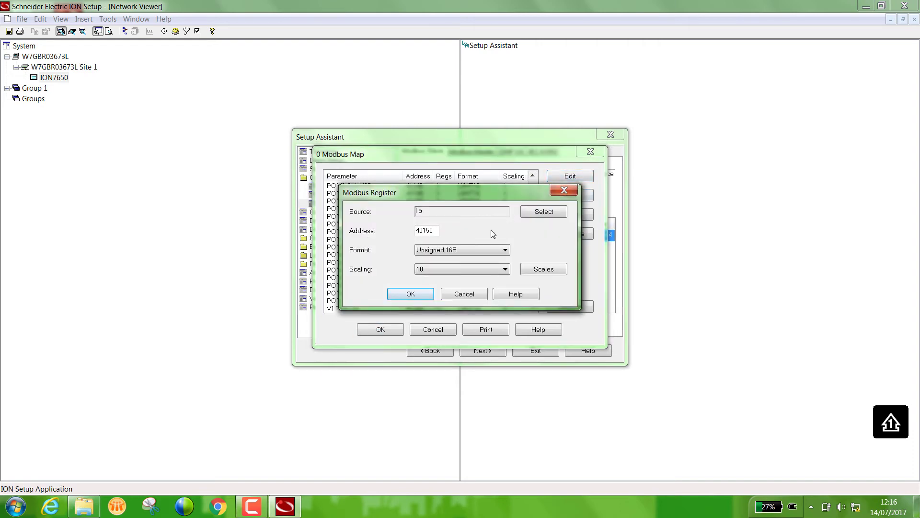
# - Cancel the I a dialog and add a new register at address 41166
pyautogui.click(564, 190)
pyautogui.doubleClick(464, 298)
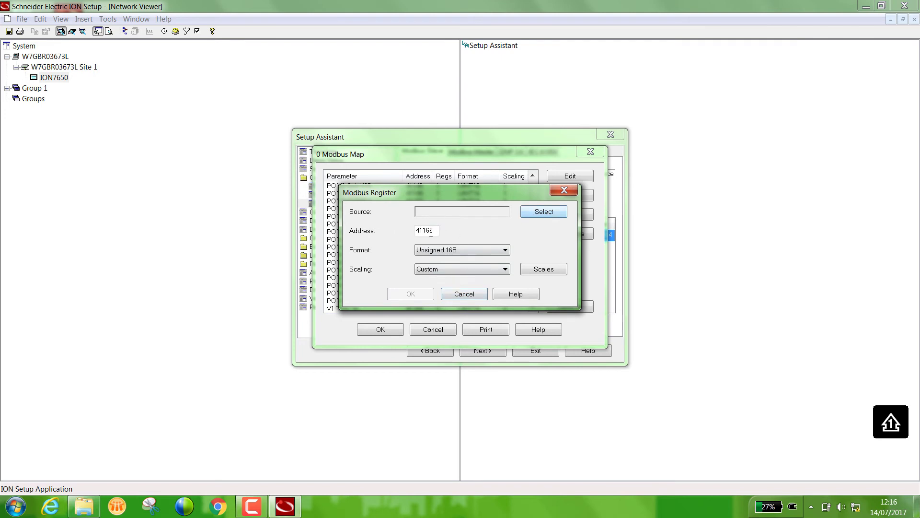
pyautogui.moveTo(438, 230)
pyautogui.click(542, 212)
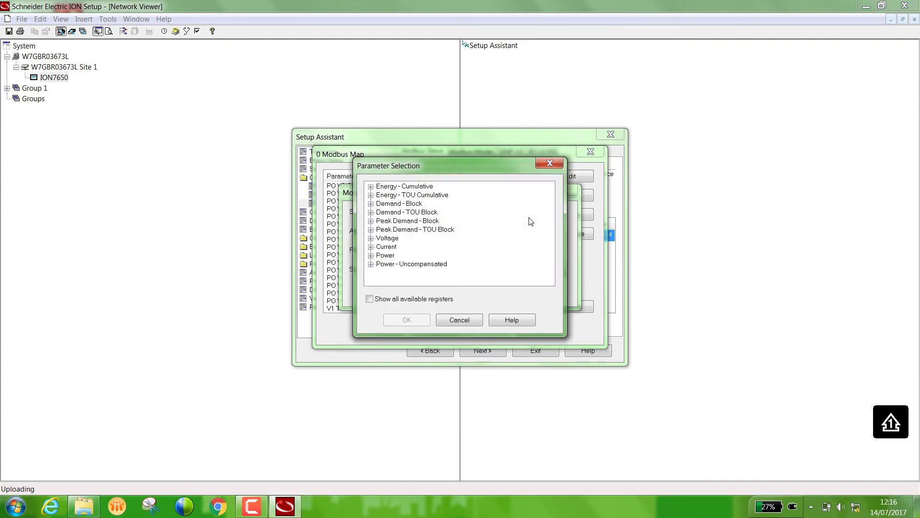
# - Choose HME4 Total HD from Harmonics Measurement Modules > I1- Harmonics as the register source
pyautogui.click(369, 299)
pyautogui.moveTo(549, 197); pyautogui.dragTo(552, 235)
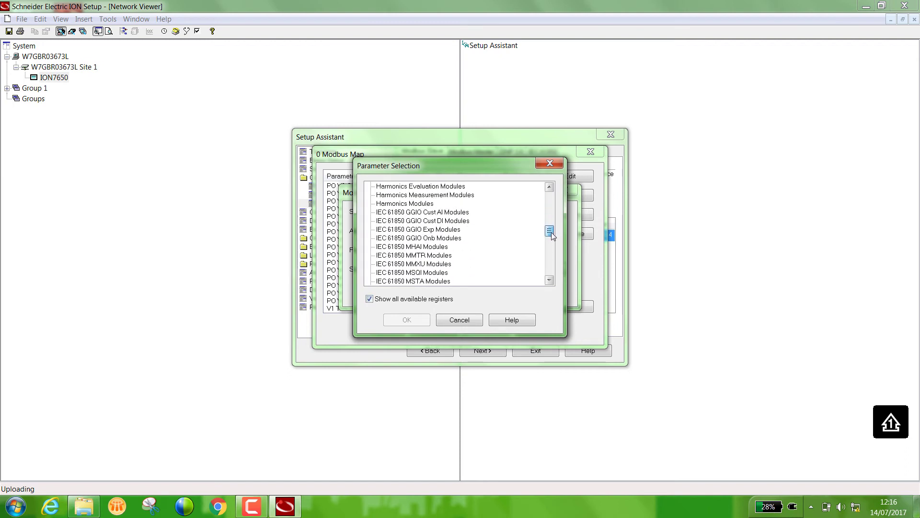
pyautogui.doubleClick(442, 195)
pyautogui.click(405, 195)
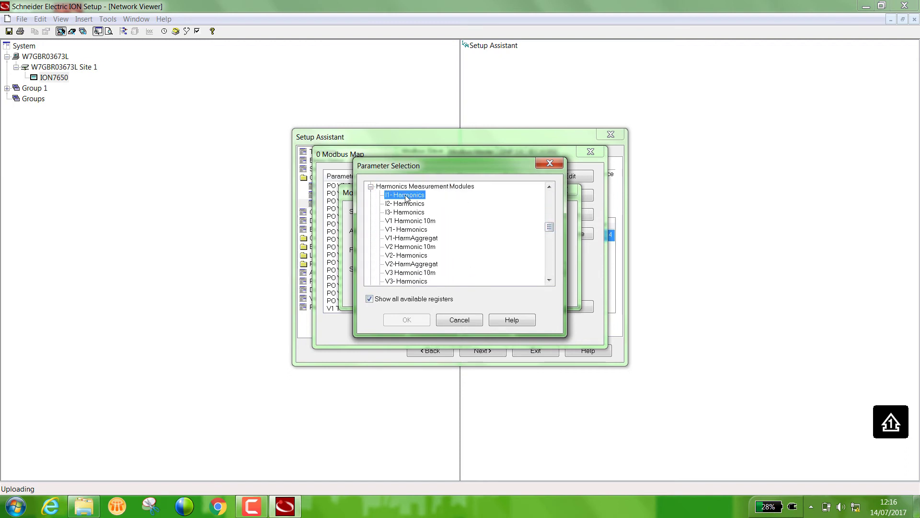
pyautogui.doubleClick(406, 195)
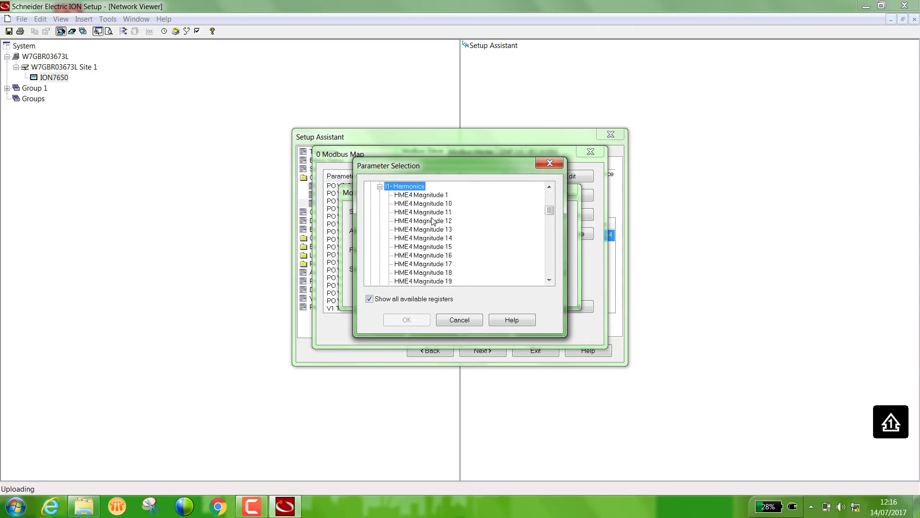
pyautogui.moveTo(549, 211); pyautogui.dragTo(549, 249)
pyautogui.moveTo(478, 247); pyautogui.dragTo(472, 243)
pyautogui.click(413, 221)
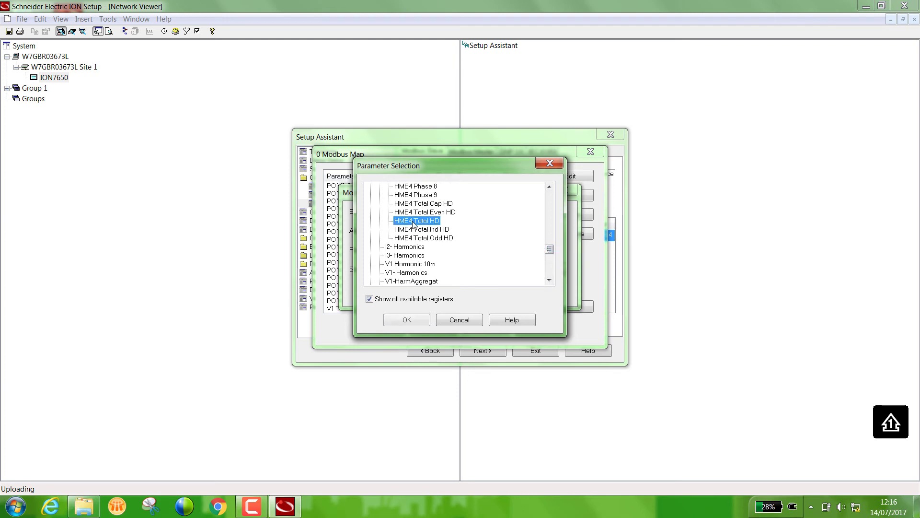
# - Set the HME4 Total HD register's scaling to 0.1 and apply the updated map to the meter
pyautogui.click(407, 320)
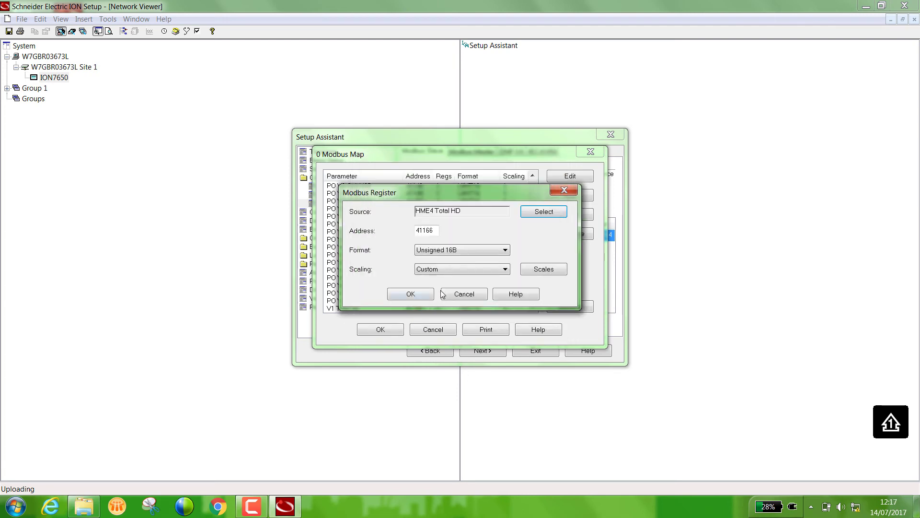
pyautogui.click(505, 271)
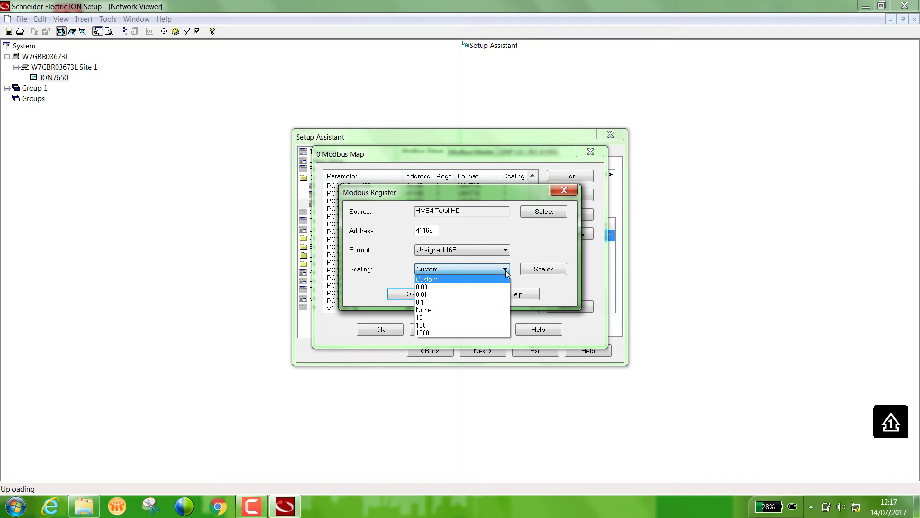
pyautogui.click(480, 303)
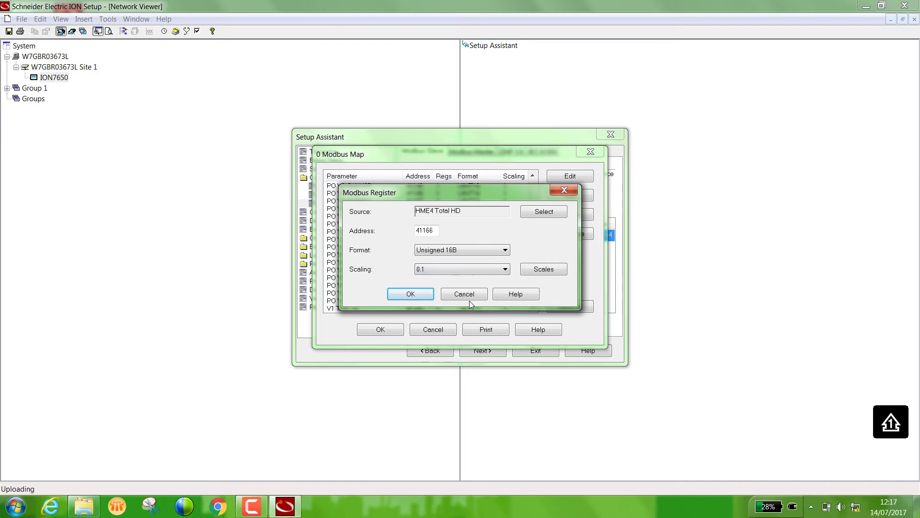
pyautogui.click(411, 294)
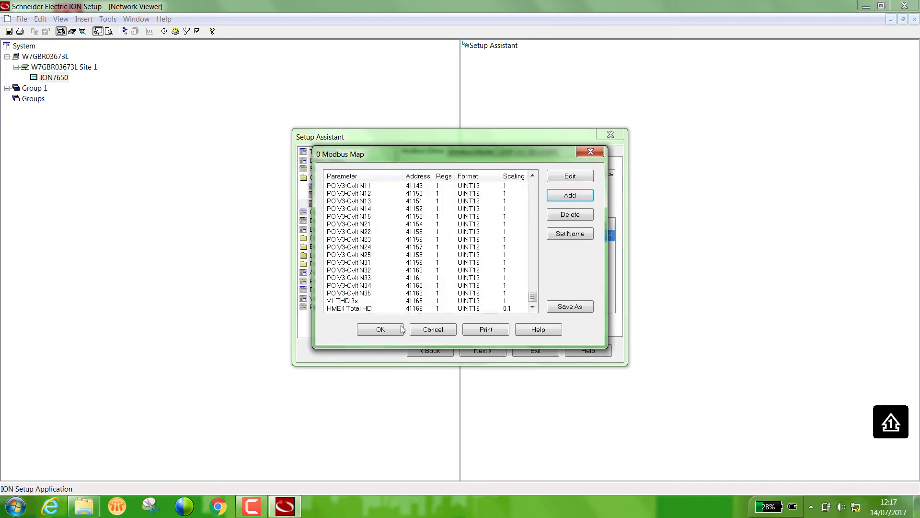
pyautogui.click(382, 330)
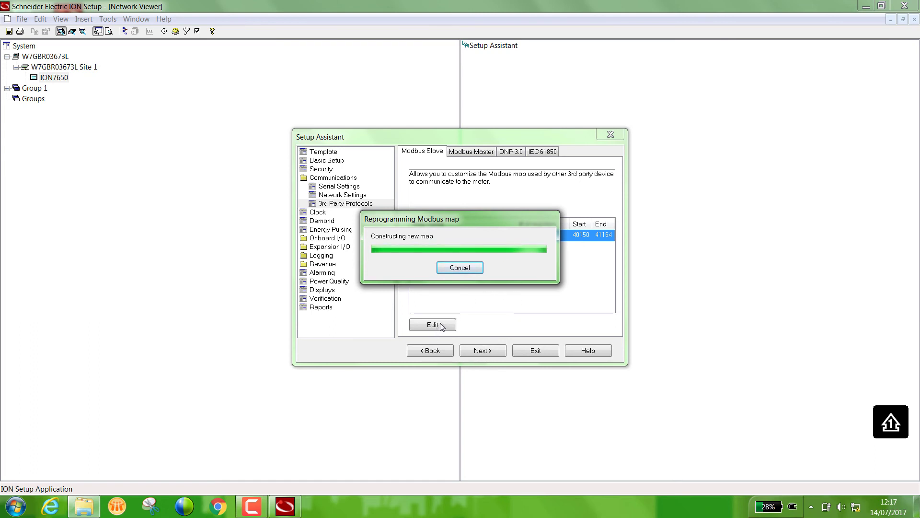
# - Open the Music library from the Start menu, then close it again
pyautogui.press('super')
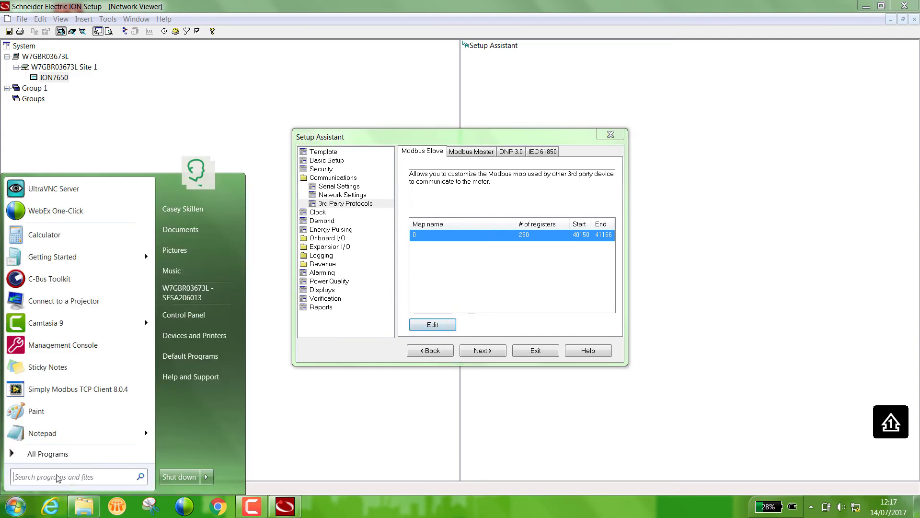
pyautogui.click(189, 279)
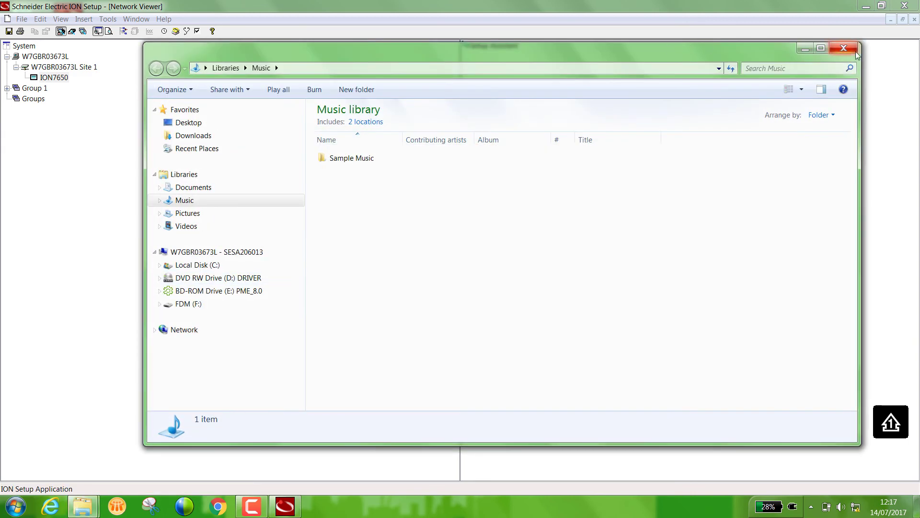
pyautogui.click(852, 47)
# - Launch ModbusTester from the FDM (F:) drive via Computer
pyautogui.press('super')
pyautogui.click(194, 294)
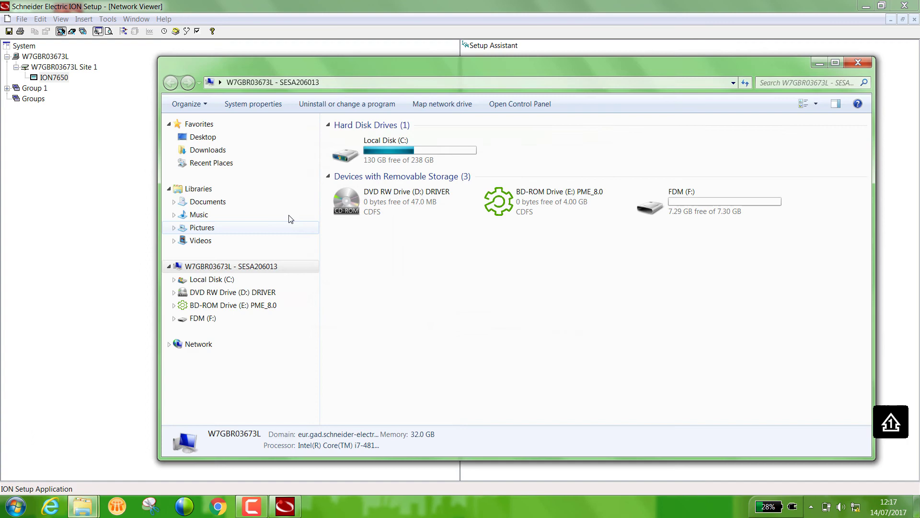
pyautogui.doubleClick(648, 204)
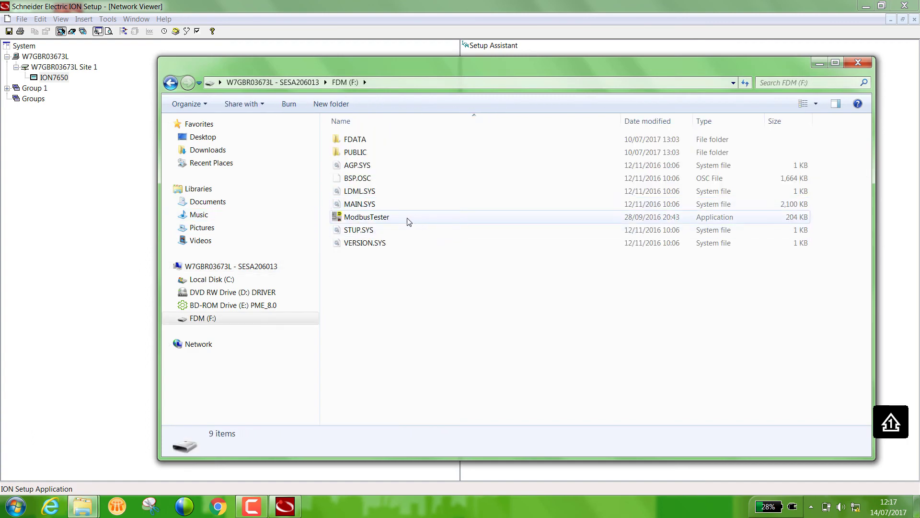
pyautogui.doubleClick(396, 218)
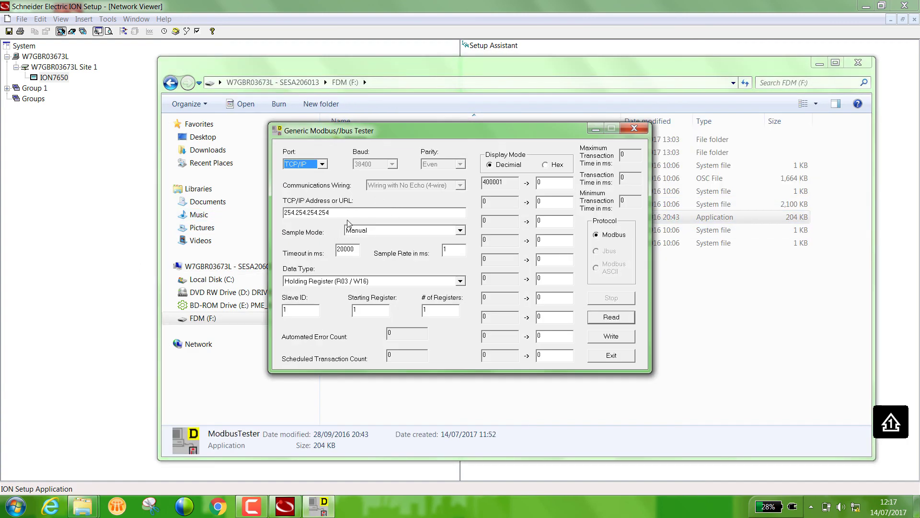
# - Read starting register 1166 from meter 10.141.14.177, slave ID 255, returning a value of 4
pyautogui.write('10.141.14.177')
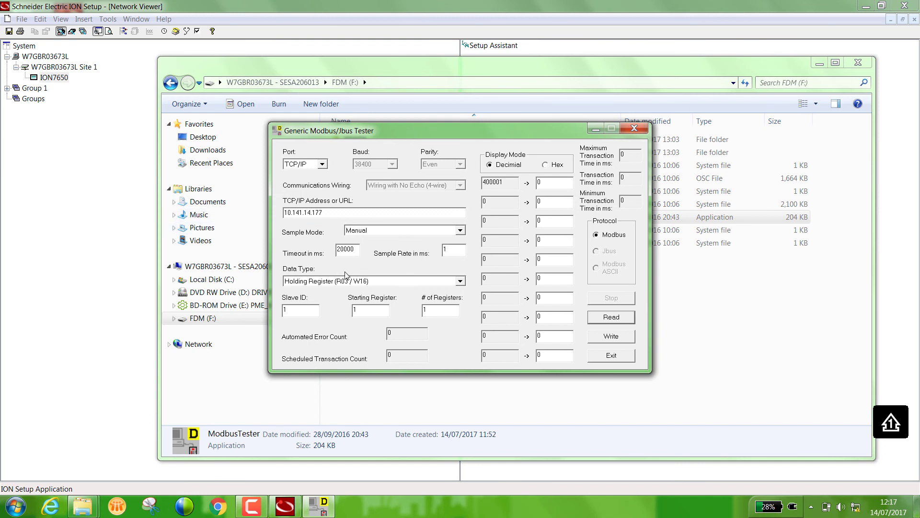
pyautogui.doubleClick(301, 310)
pyautogui.write('255')
pyautogui.click(367, 308)
pyautogui.write('1166')
pyautogui.click(616, 319)
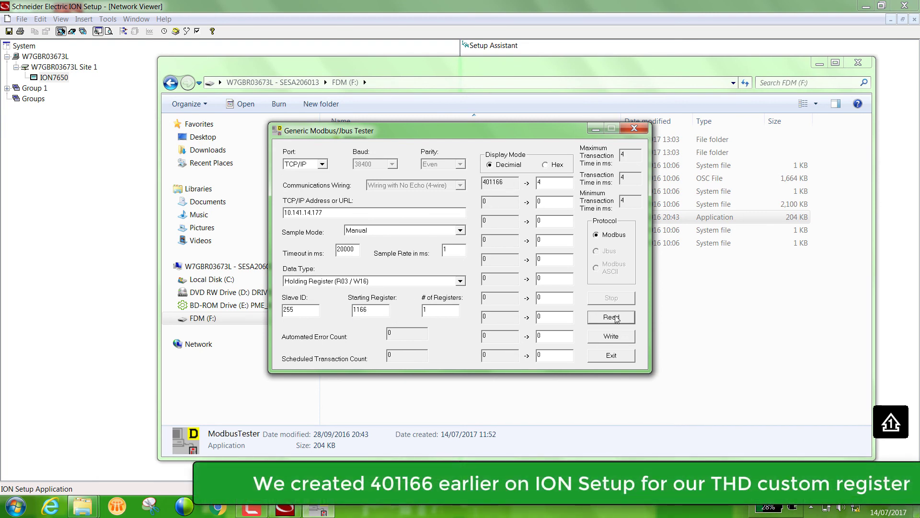